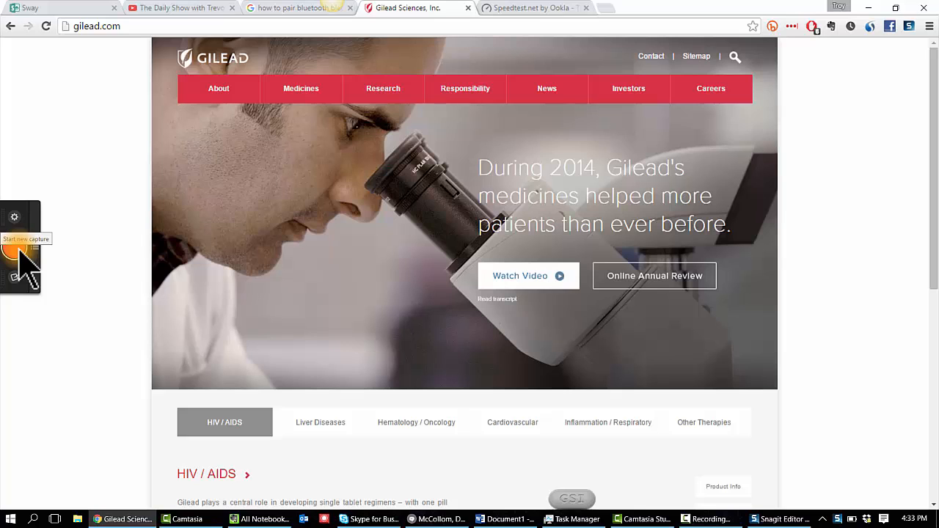
Step: Take a scrolling capture of the whole Gilead homepage in the browser
left_click(18, 249)
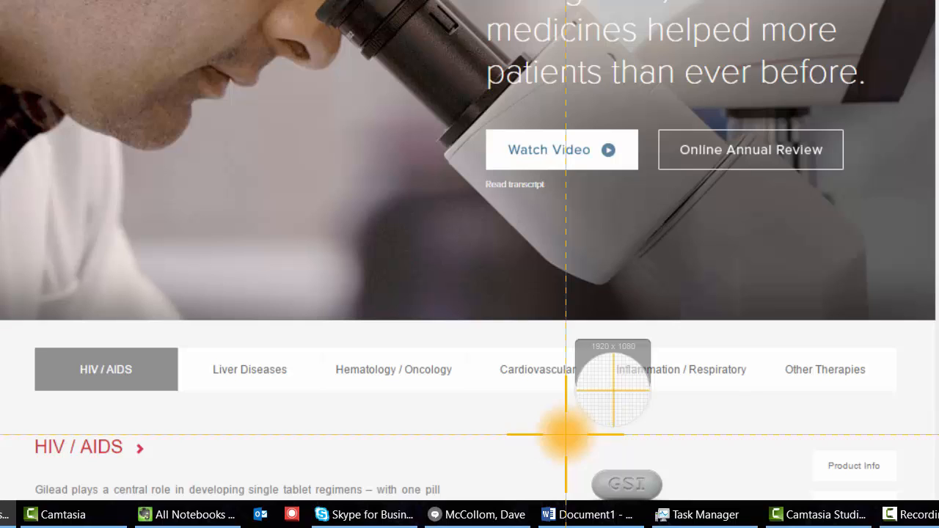
mouse_move(461, 477)
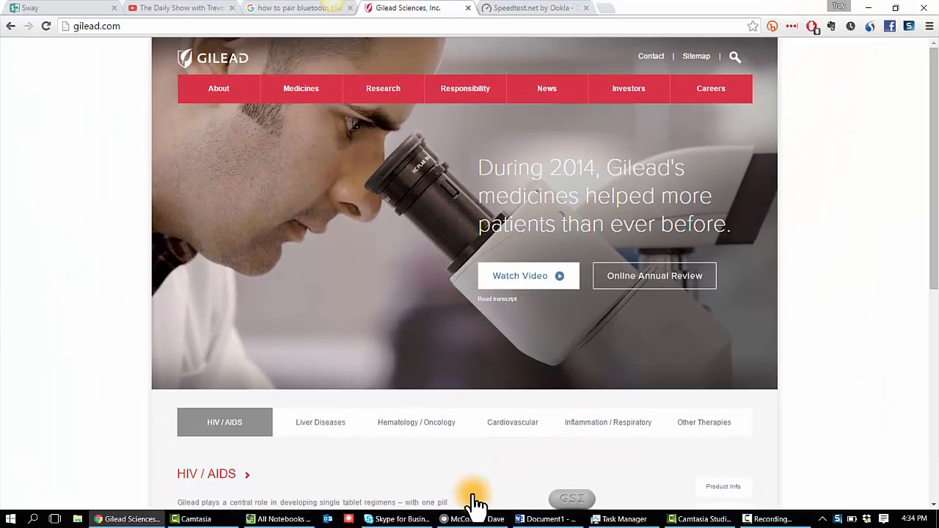
left_click(473, 476)
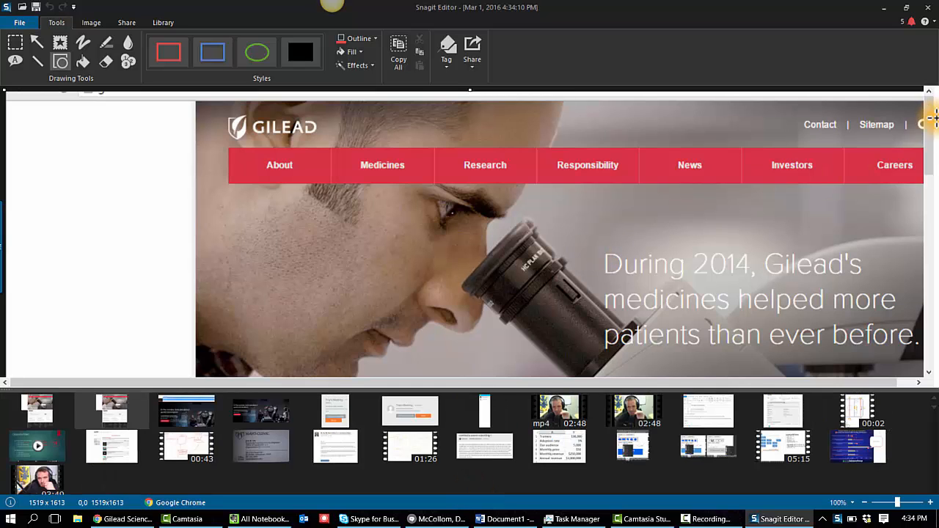
Step: Trim the empty transparent strip off the left side of the capture's canvas
left_click_drag(932, 135, 750, 303)
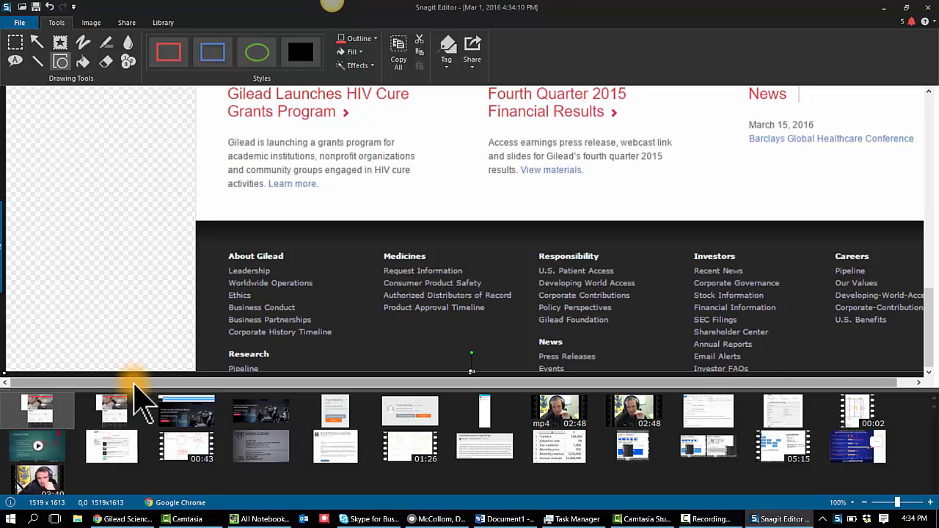
left_click_drag(133, 389, 99, 439)
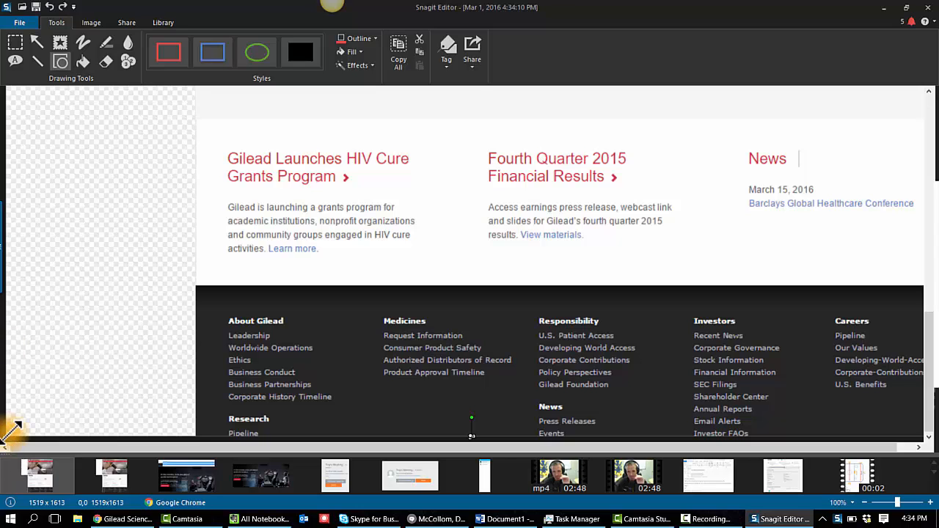
left_click_drag(15, 429, 194, 437)
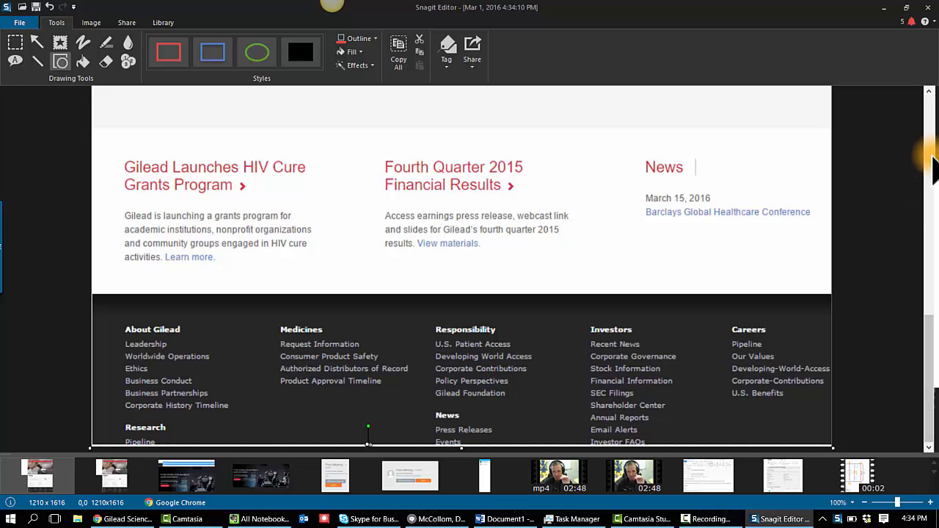
Step: Add step markers 1 and 2 next to the Gilead logo and the Medicines menu item
left_click(930, 155)
left_click_drag(929, 206, 931, 366)
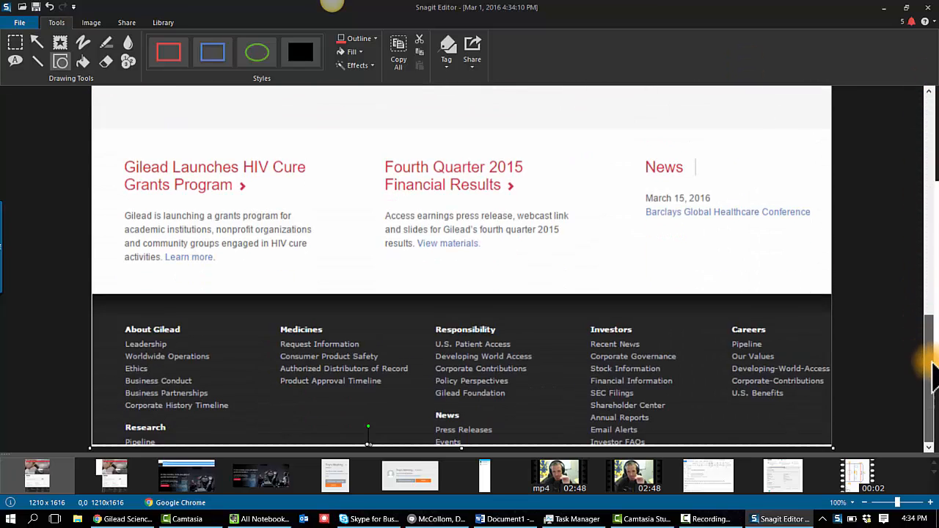
left_click_drag(924, 315, 924, 109)
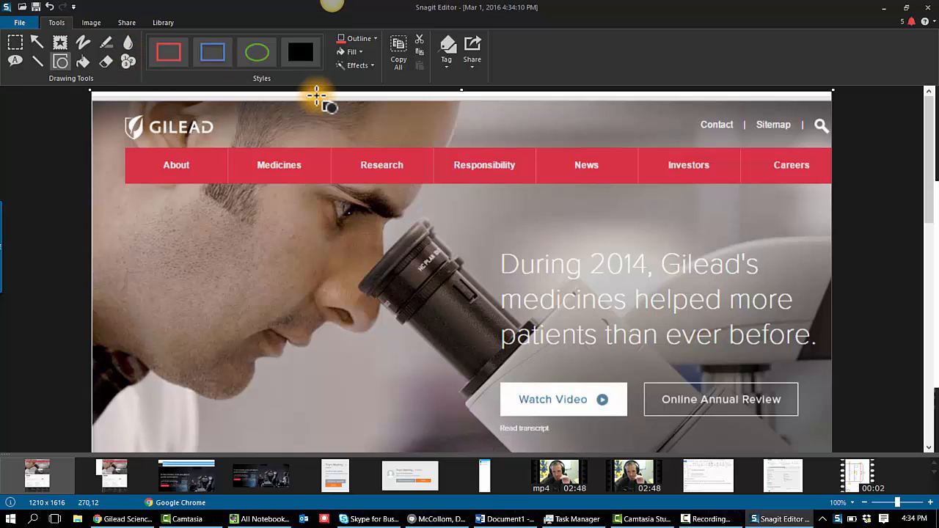
left_click(128, 61)
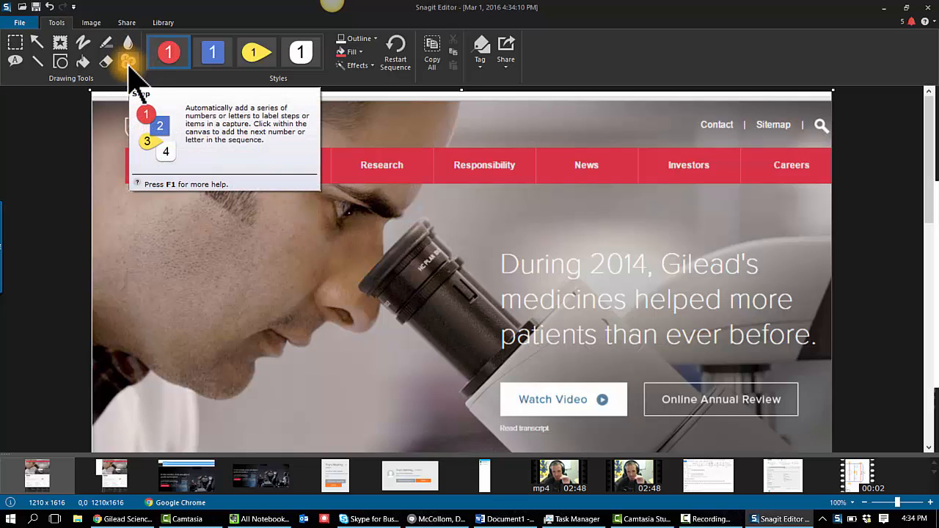
left_click(217, 126)
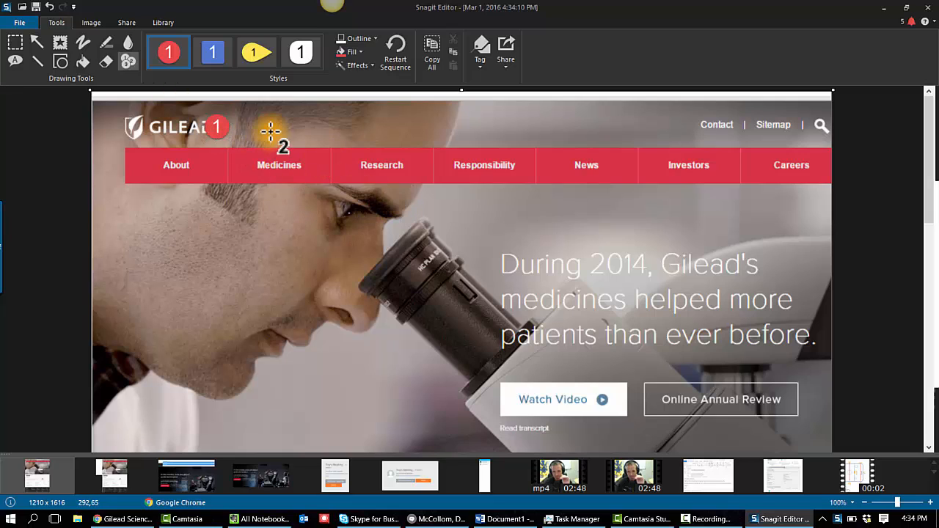
left_click(300, 170)
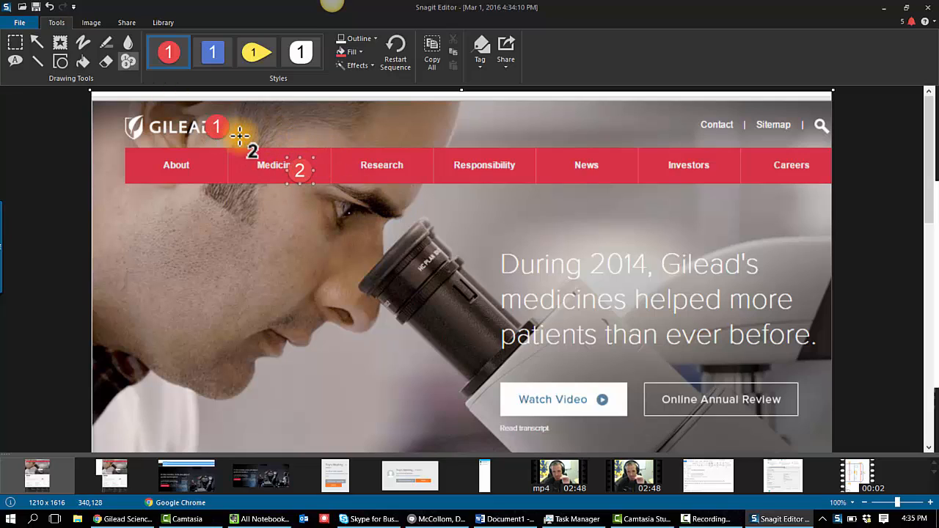
Step: Add step markers 3 and 4 beside the HIV / AIDS heading and the Product Info button
left_click_drag(930, 198, 928, 323)
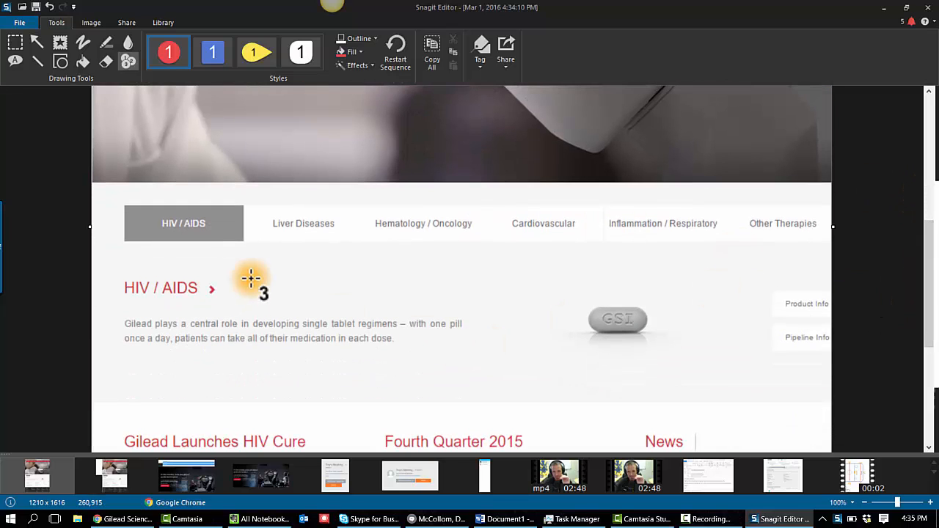
left_click(208, 286)
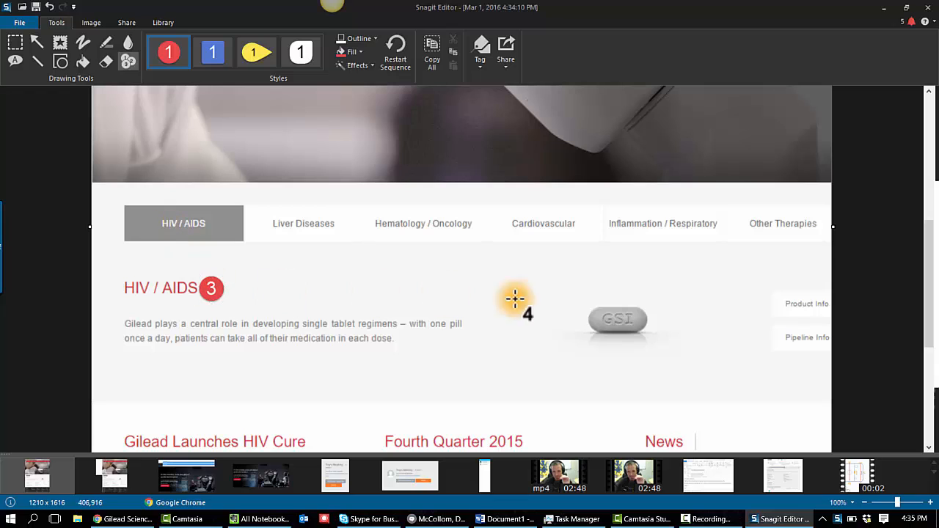
left_click(778, 307)
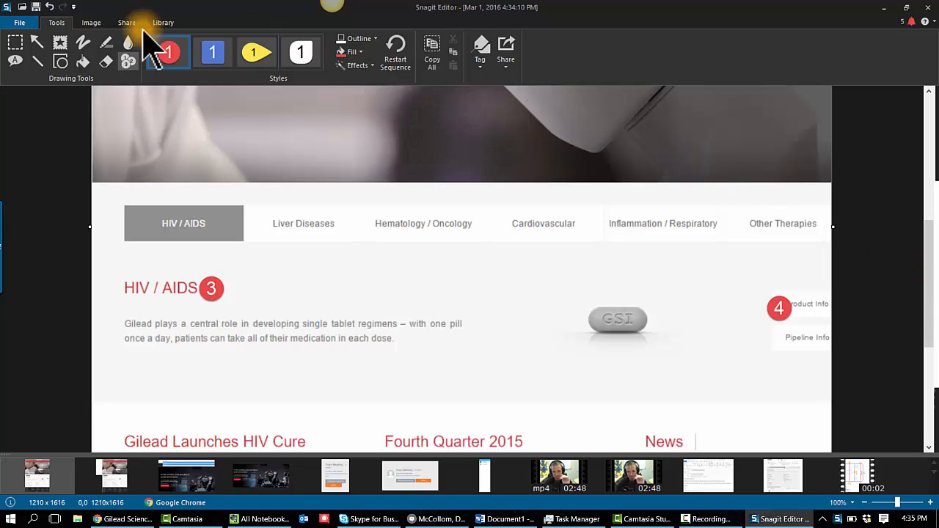
Step: Draw a rounded callout left of marker 4 containing the words "explanatory text"
left_click(15, 60)
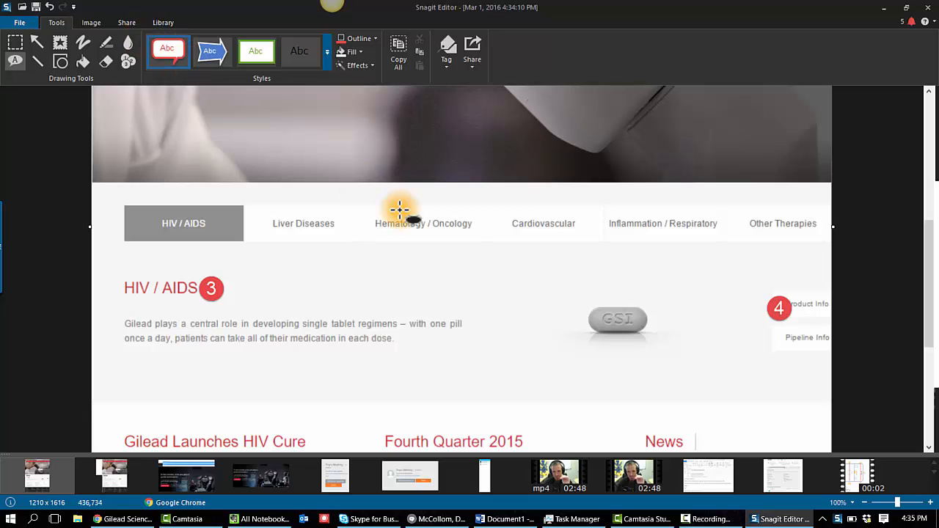
left_click_drag(718, 262, 497, 391)
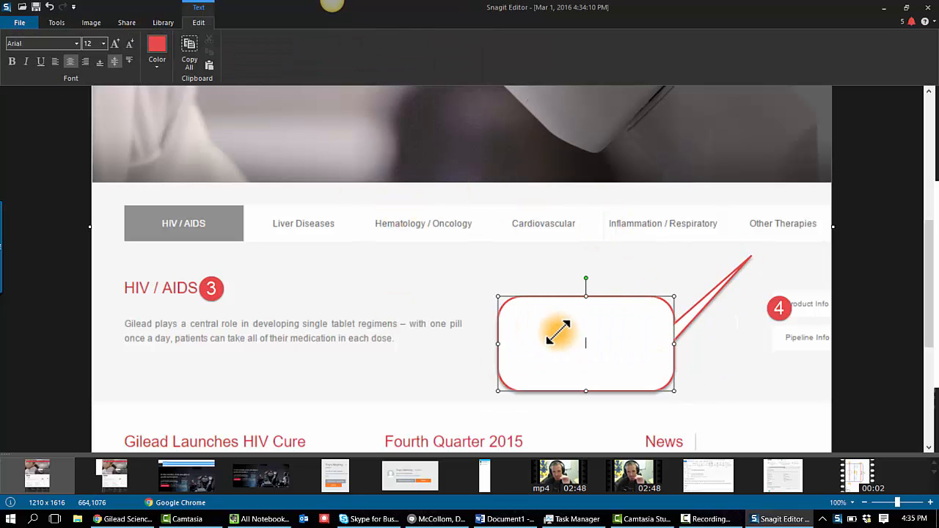
left_click_drag(559, 333, 565, 329)
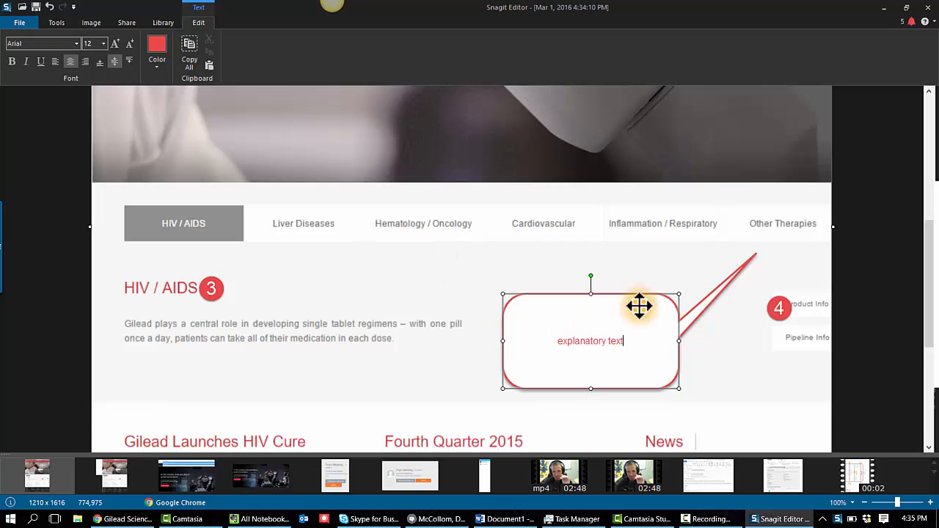
left_click(718, 293)
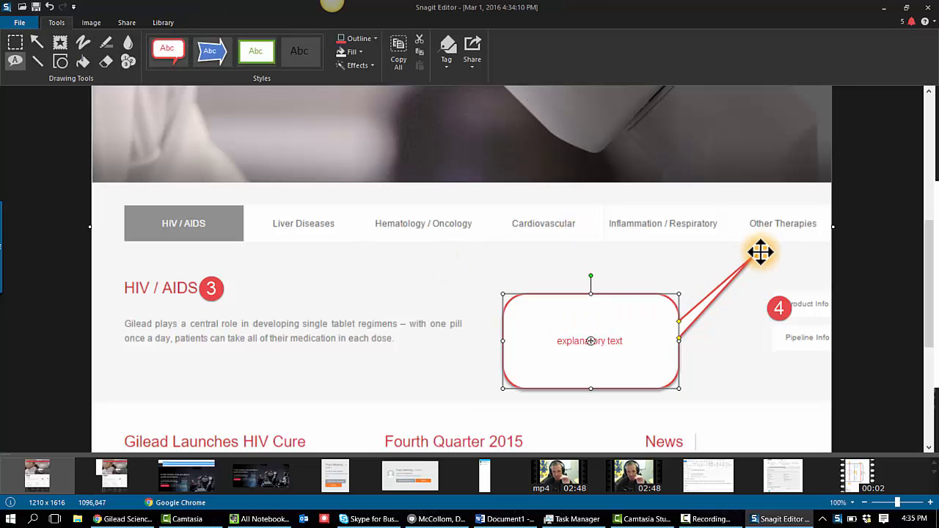
Step: Point the callout's tail at marker 4 and reshape the callout box to sit just beside it
left_click_drag(755, 256, 766, 308)
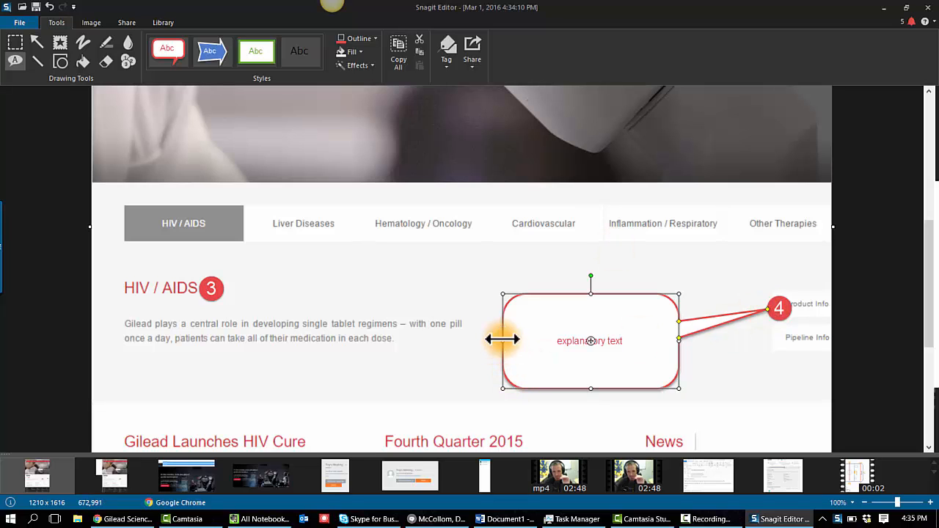
left_click_drag(501, 339, 617, 334)
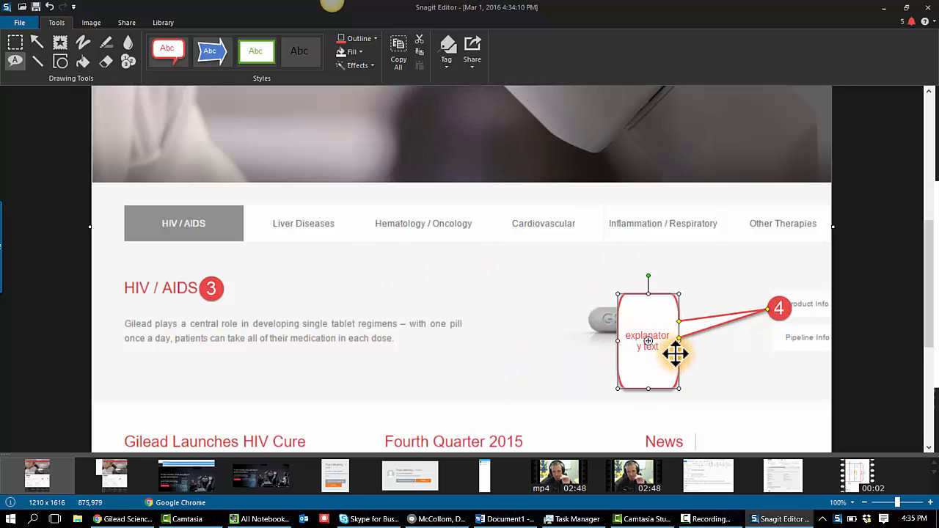
left_click_drag(678, 388, 754, 389)
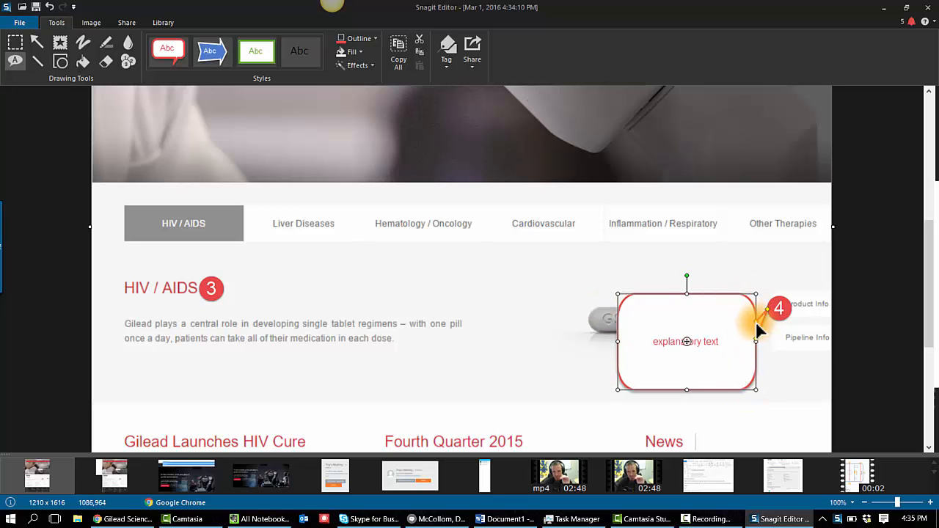
left_click_drag(760, 306, 760, 336)
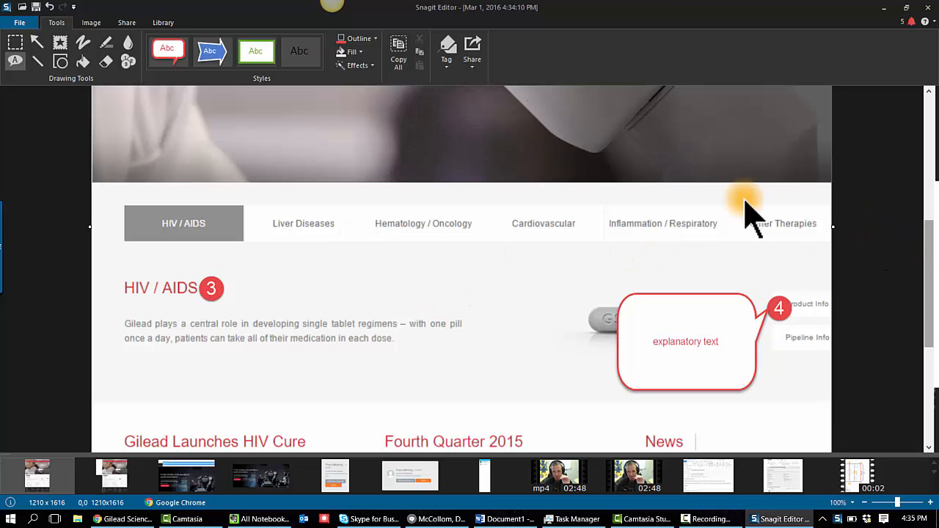
Step: Cut out the news section between the HIV / AIDS area and the footer with a straight horizontal cut
left_click_drag(929, 249, 922, 517)
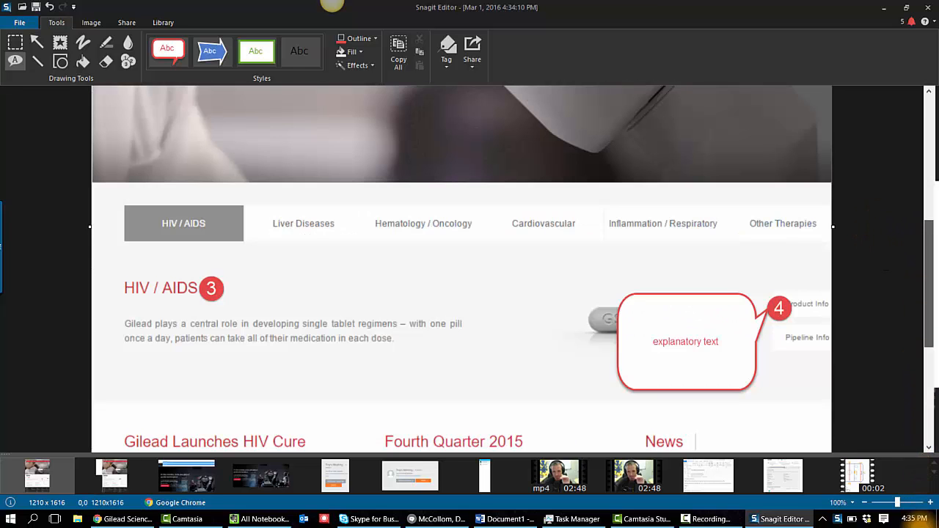
left_click_drag(929, 339, 931, 396)
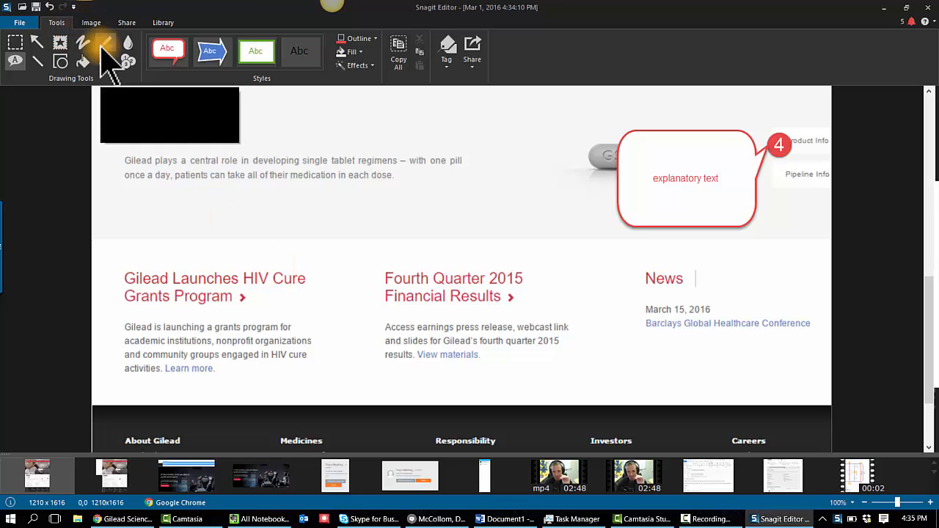
left_click(81, 22)
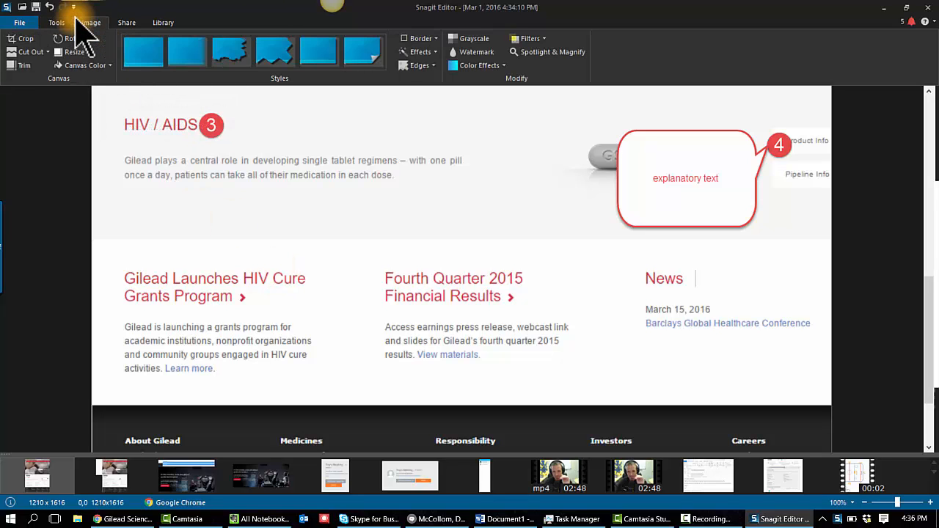
left_click(57, 23)
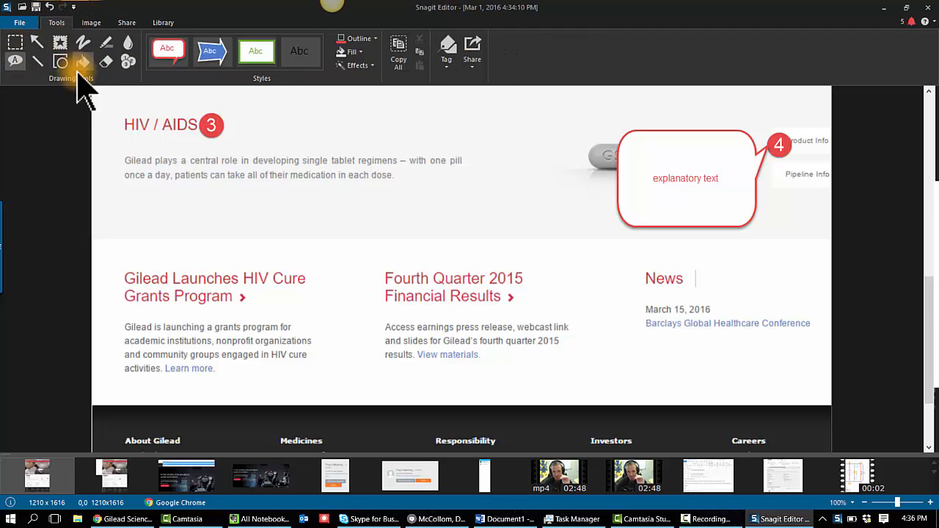
left_click(73, 23)
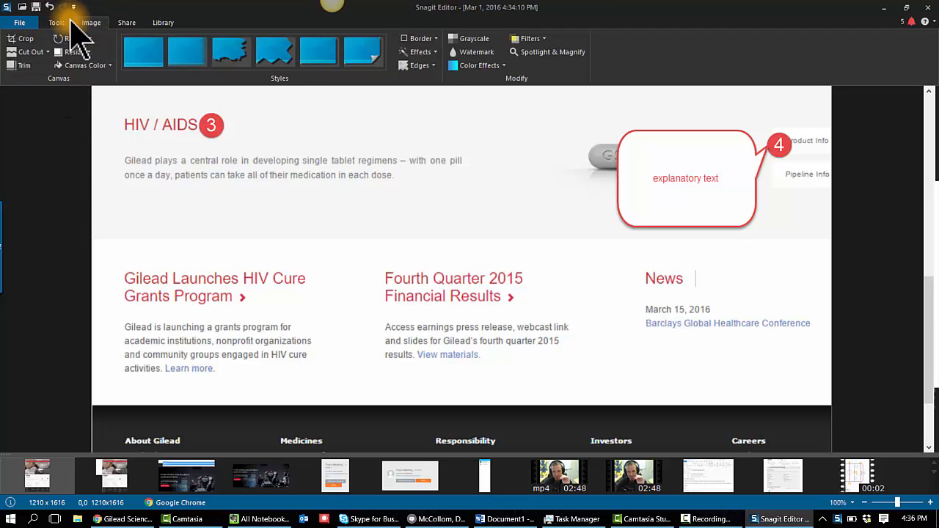
left_click(33, 52)
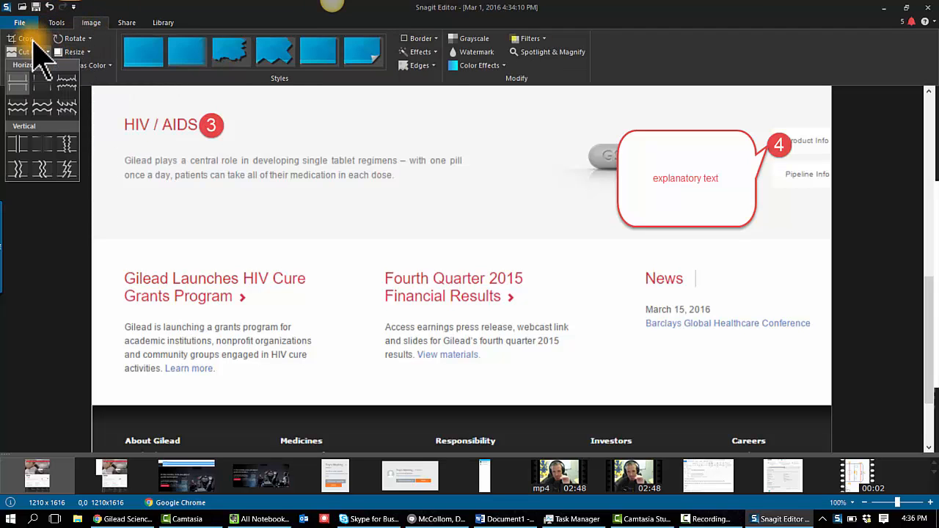
left_click(22, 84)
mouse_move(84, 246)
left_mouse_down()
mouse_move(88, 323)
mouse_move(76, 398)
left_mouse_up()
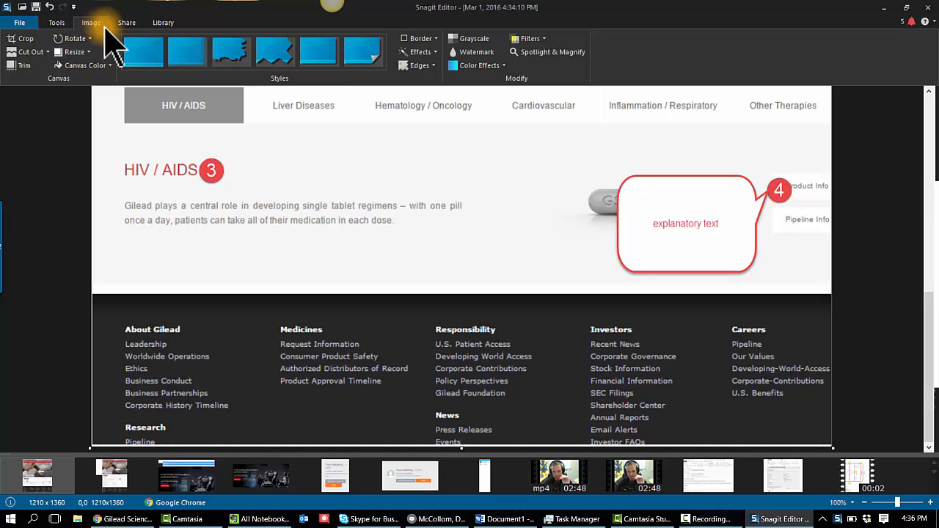
Step: Cut out a band at the top of the footer using a zigzag horizontal cut-out style
left_click(44, 52)
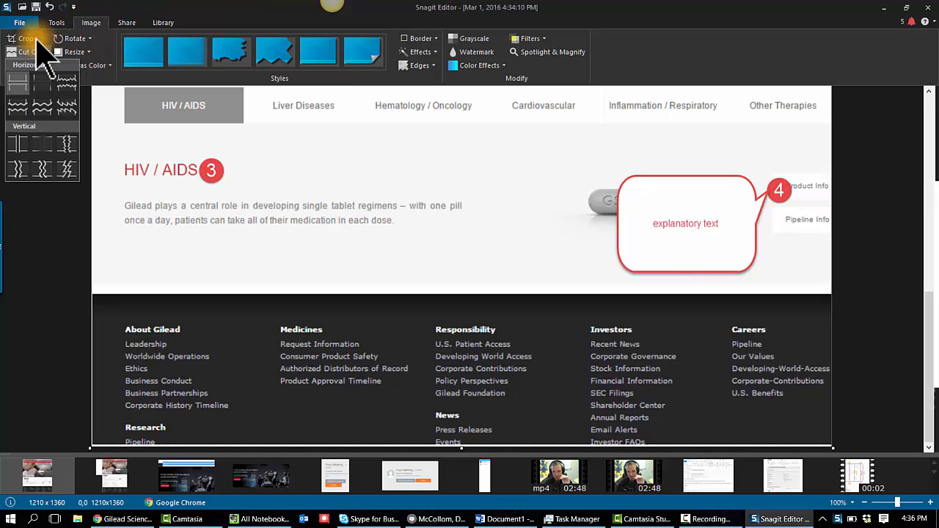
left_click(31, 103)
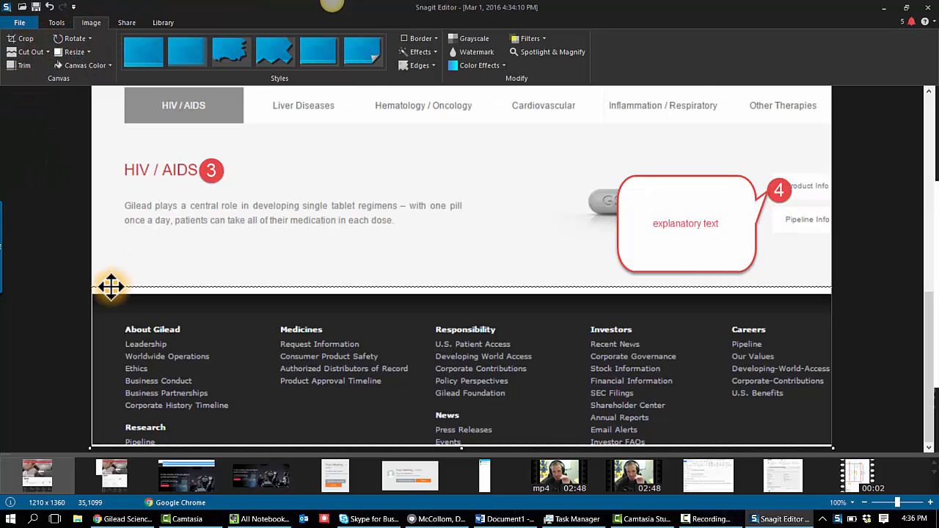
left_click_drag(113, 281, 106, 366)
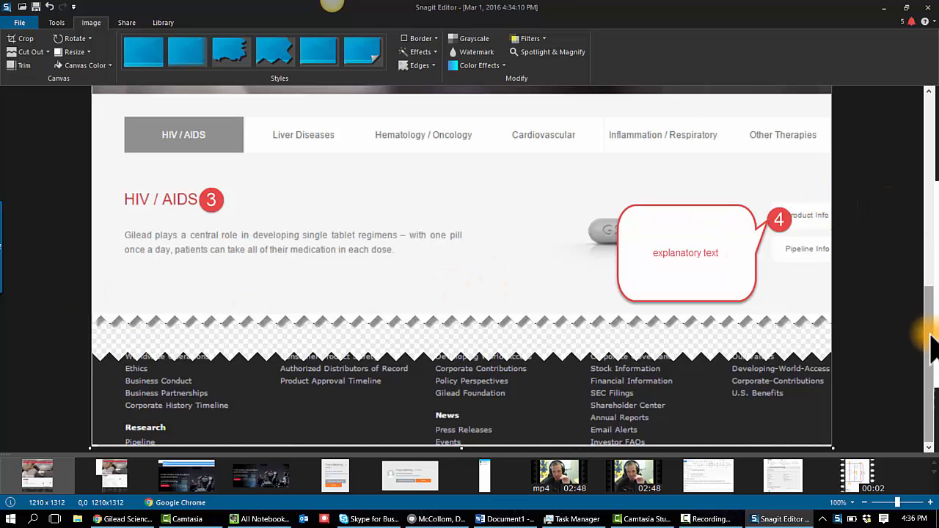
Step: Draw a blur region at the top of the capture and move it over the "During 2014," heading text
scroll(931, 344, "up", 10)
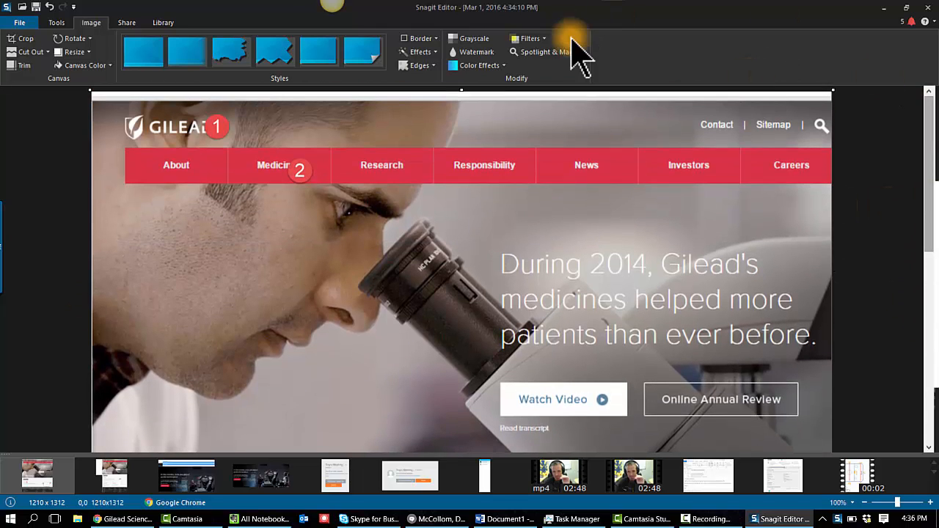
left_click(57, 23)
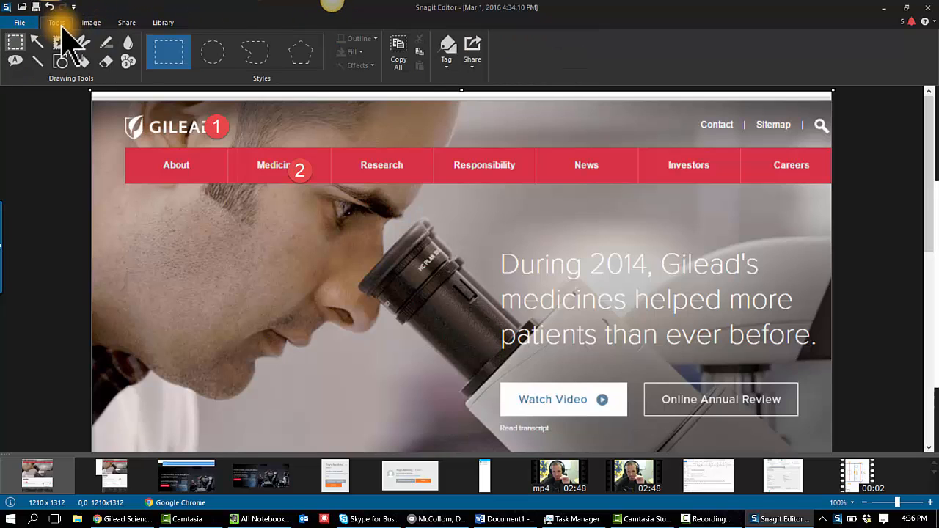
left_click(128, 41)
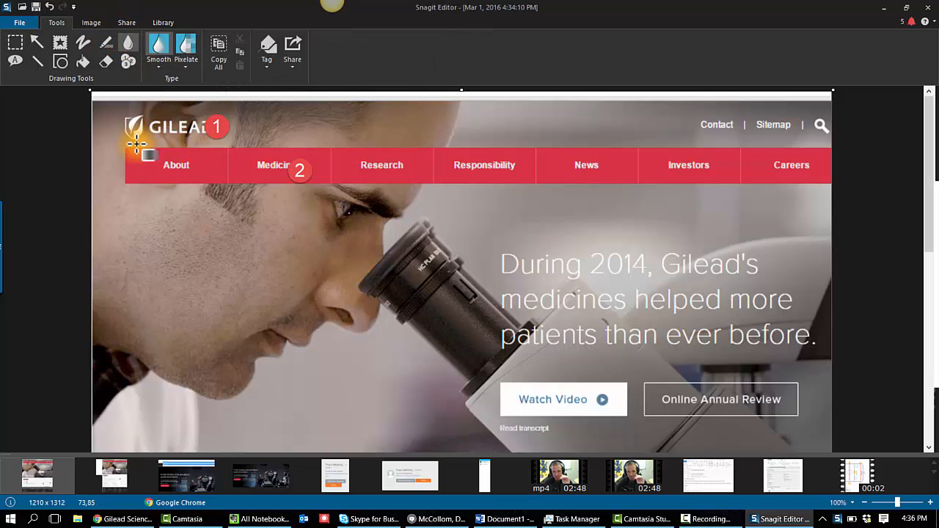
left_click_drag(150, 160, 436, 179)
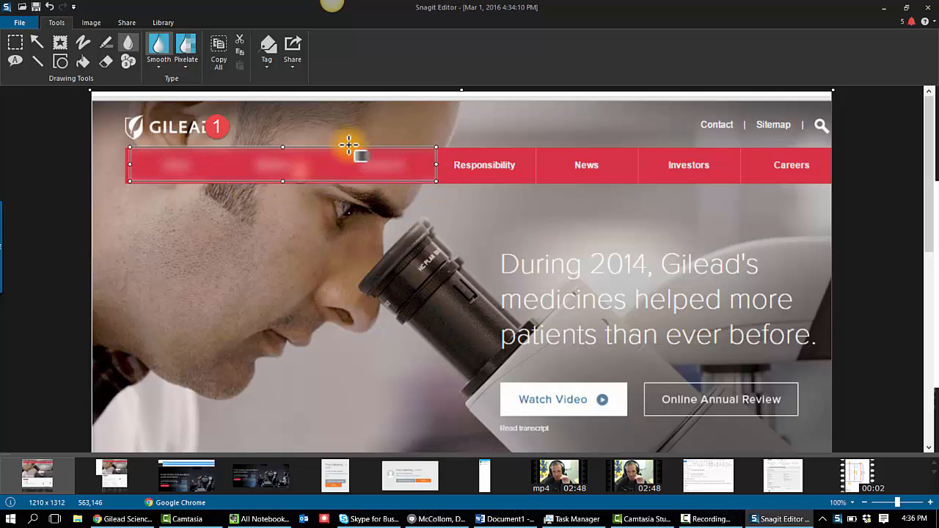
left_click_drag(379, 172, 604, 270)
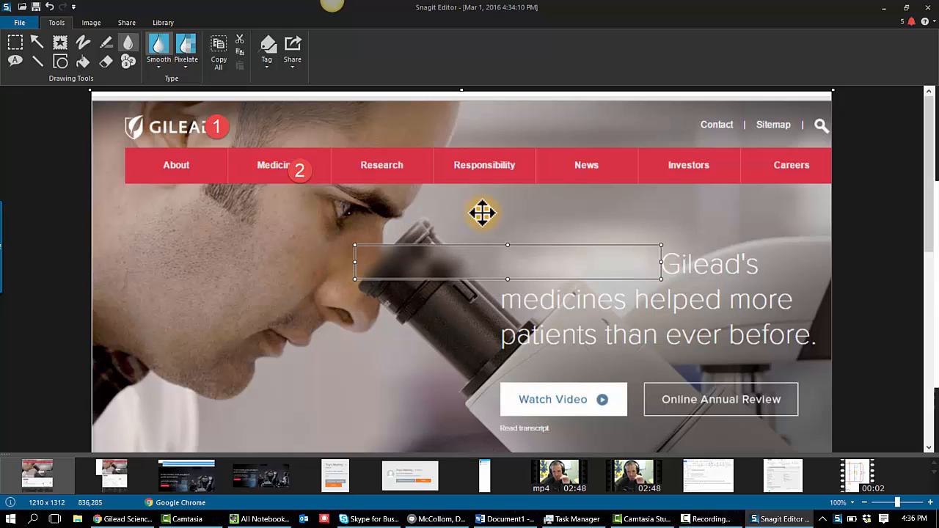
Step: Draw an arrow pointing to the Watch Video button
left_click(36, 42)
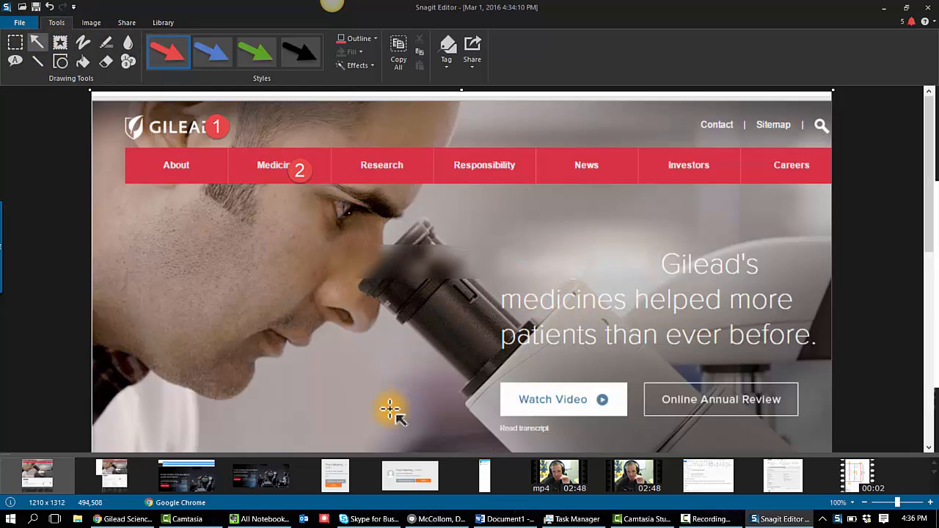
mouse_move(386, 409)
left_mouse_down()
mouse_move(540, 415)
mouse_move(514, 400)
left_mouse_up()
left_click(498, 399)
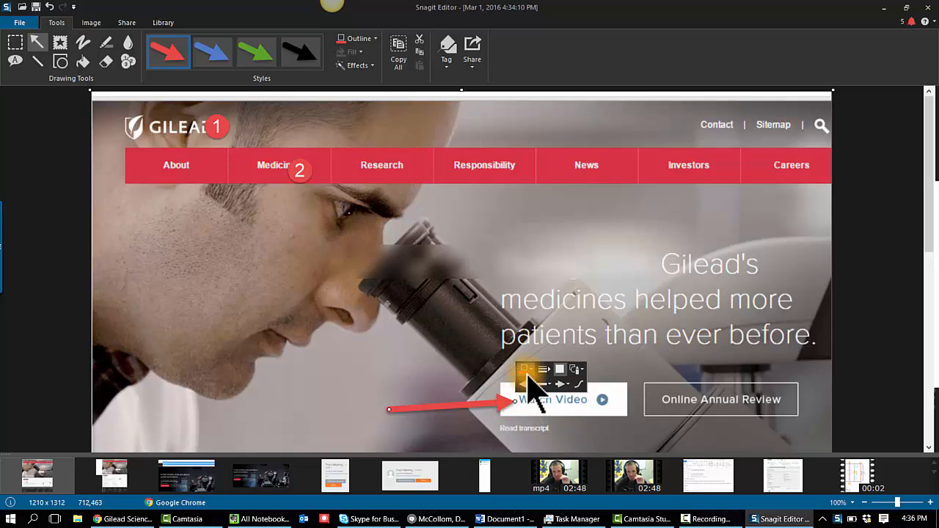
Step: Set the arrow's outline colour to yellow and its width to 15 px
left_click(525, 370)
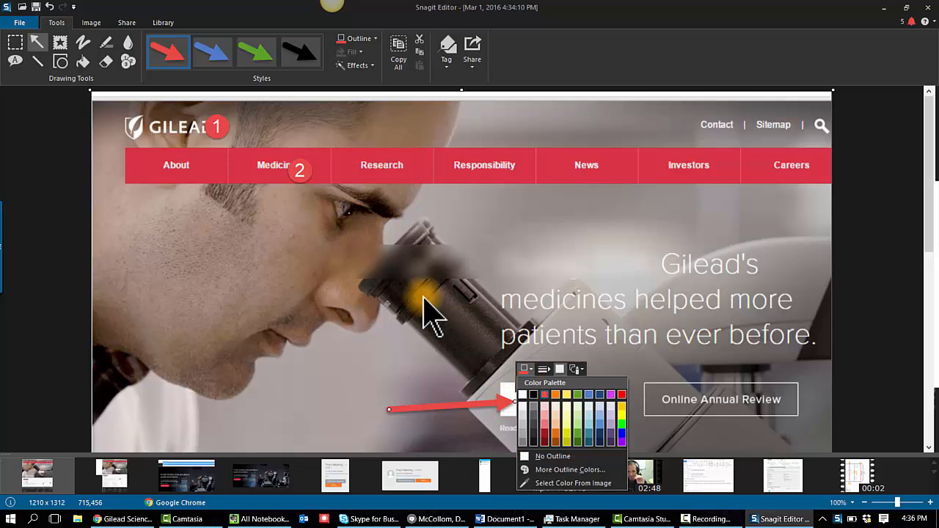
left_click(567, 394)
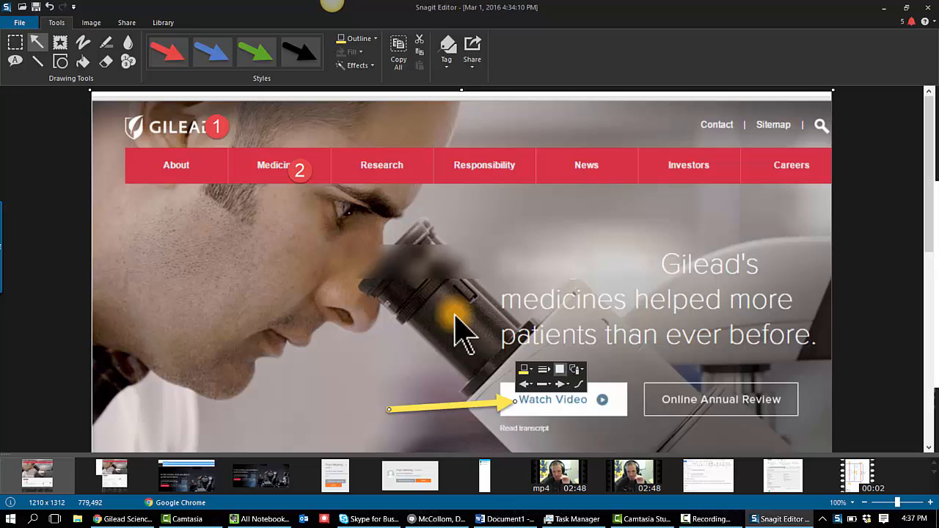
left_click(544, 369)
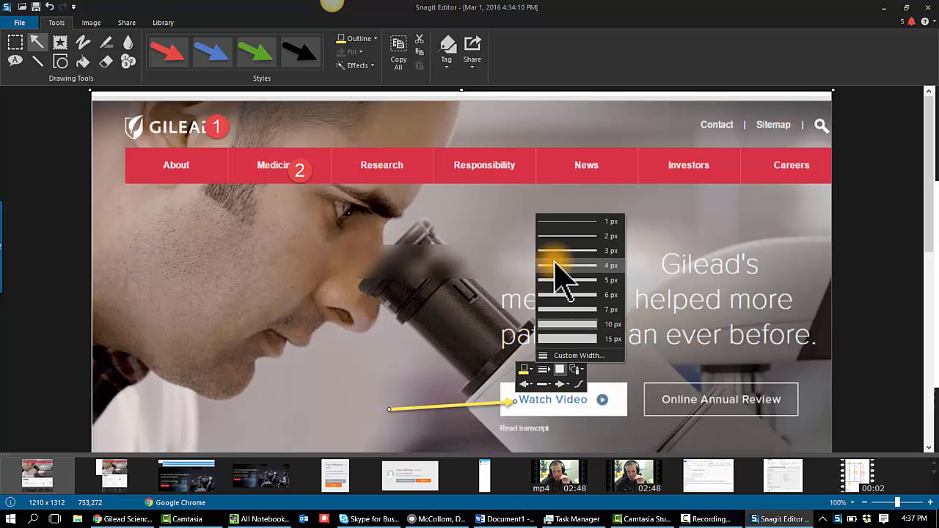
left_click(567, 338)
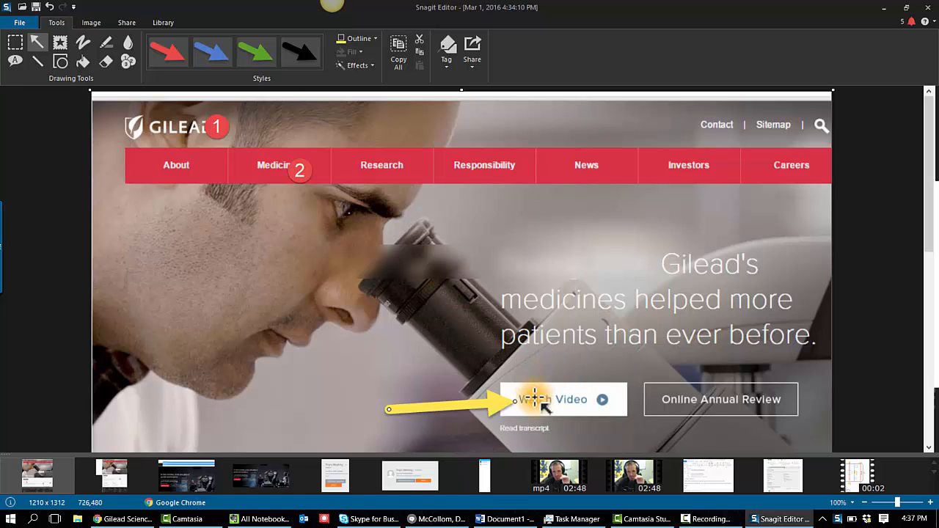
Step: Change the arrow's start and end cap styles and extend its tail farther left toward the man's face
left_click(498, 404)
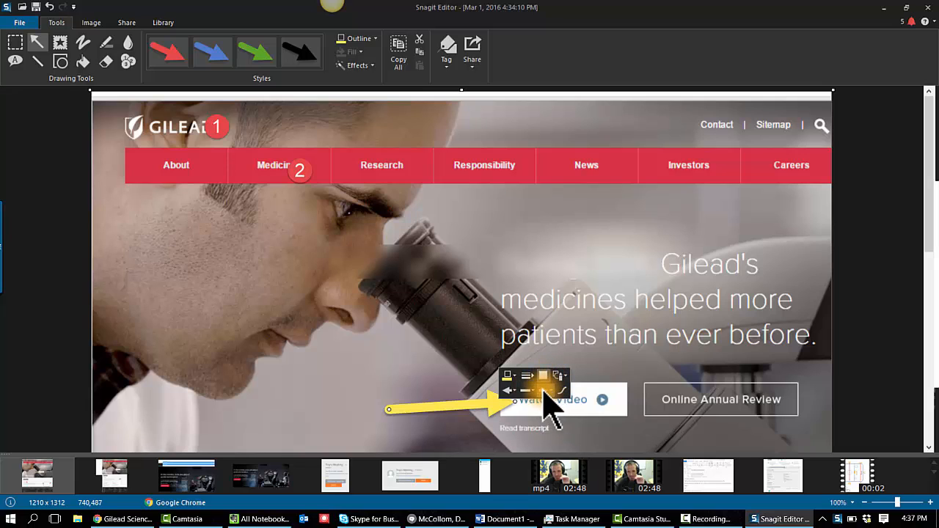
left_click(513, 395)
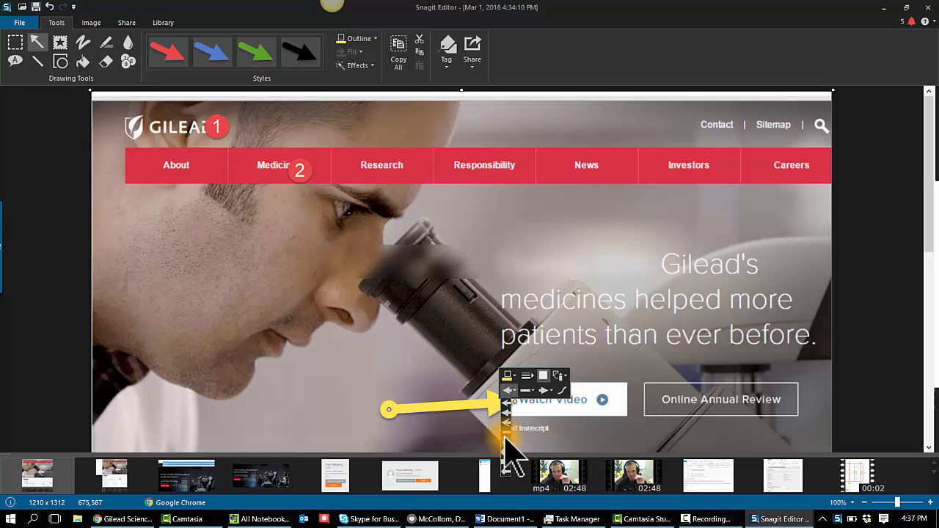
left_click(543, 390)
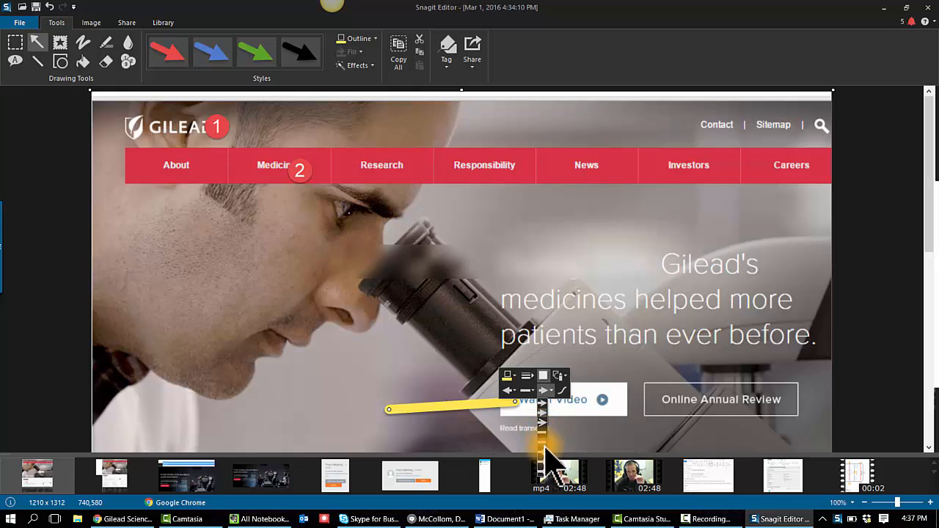
left_click(543, 426)
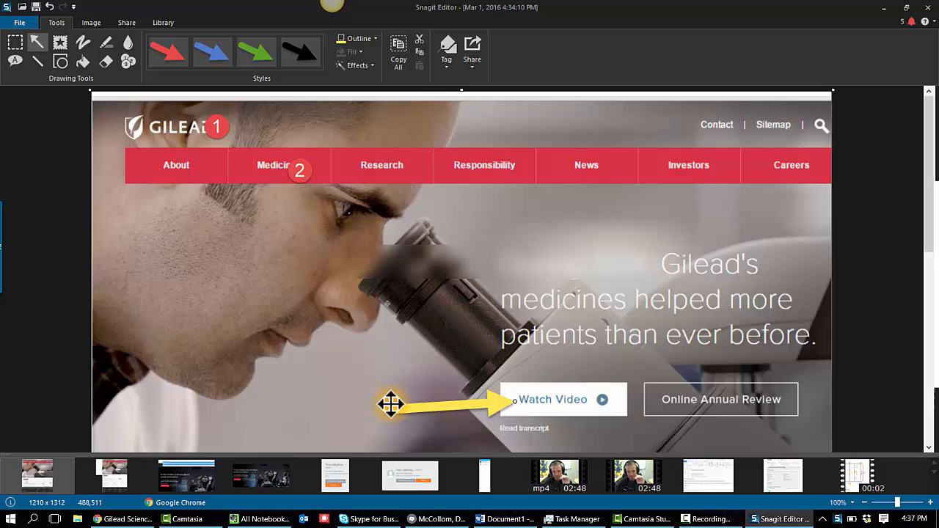
left_click_drag(389, 408, 207, 390)
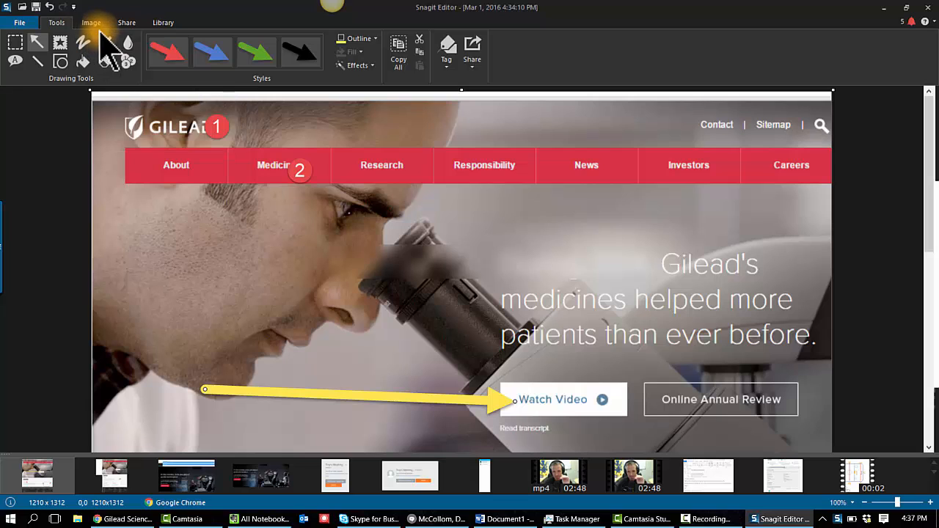
Step: Browse the Library's captures by application and by the 2016 February date folders
left_click(163, 23)
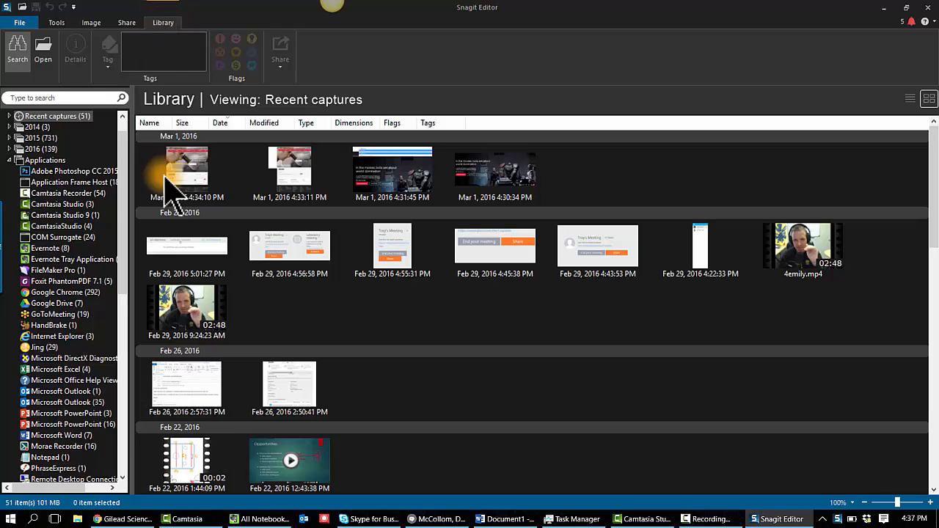
mouse_move(170, 192)
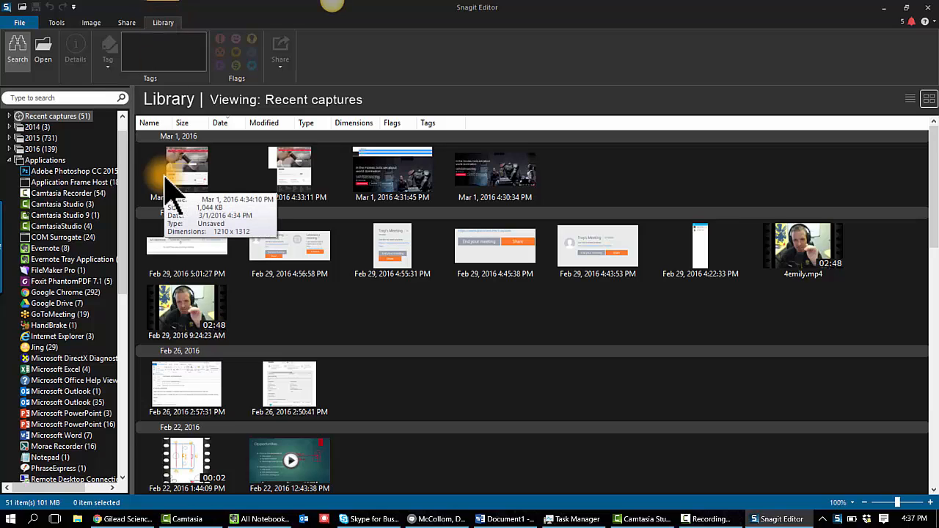
left_click(79, 173)
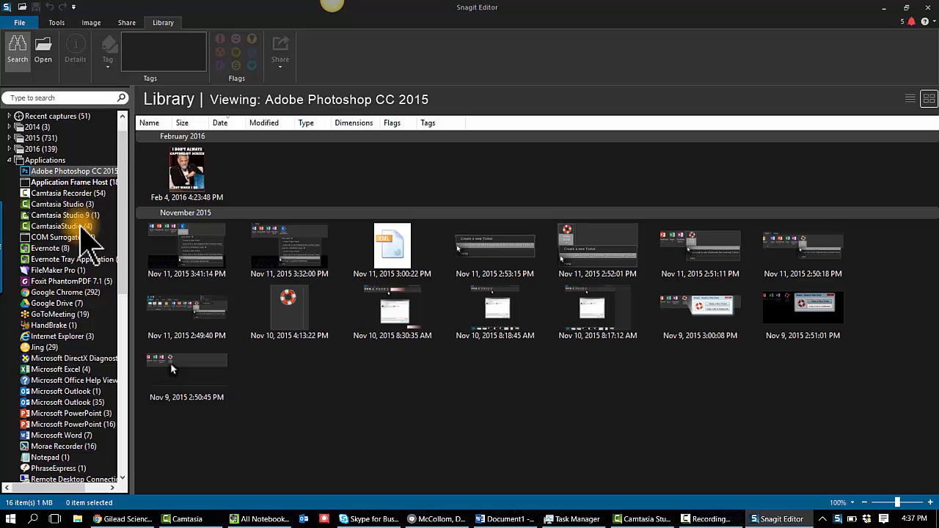
left_click(62, 270)
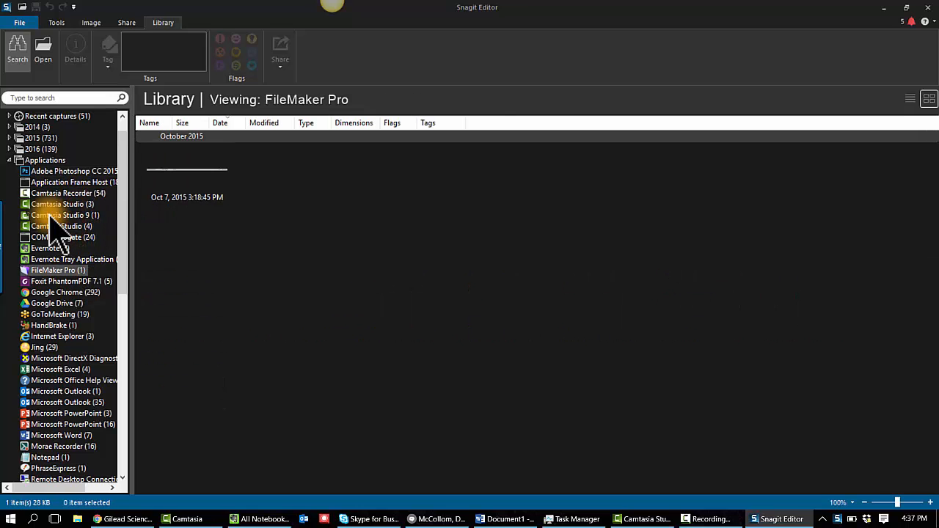
left_click(50, 282)
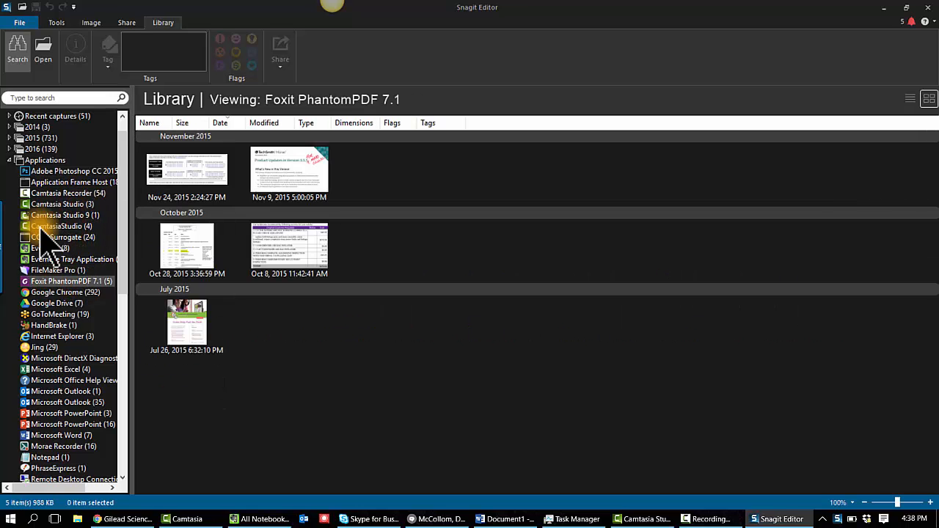
left_click(59, 337)
left_click(47, 304)
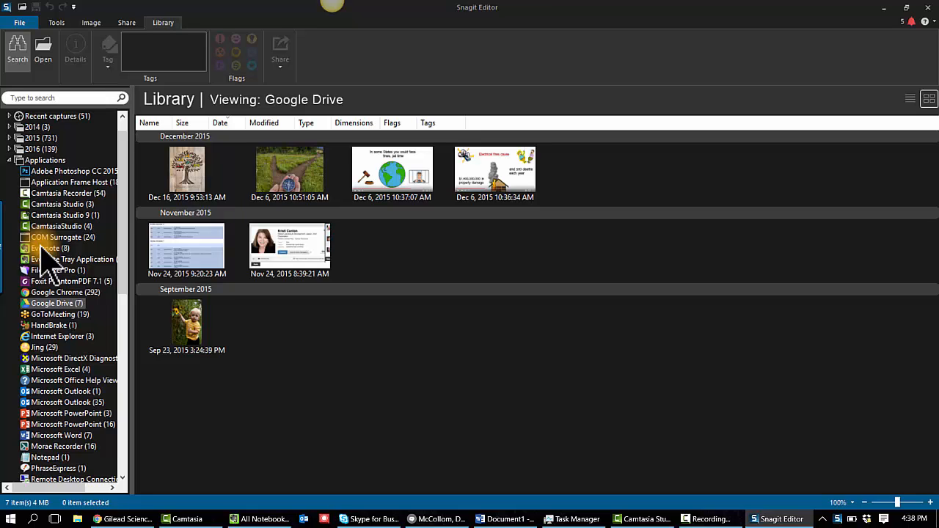
left_click(8, 149)
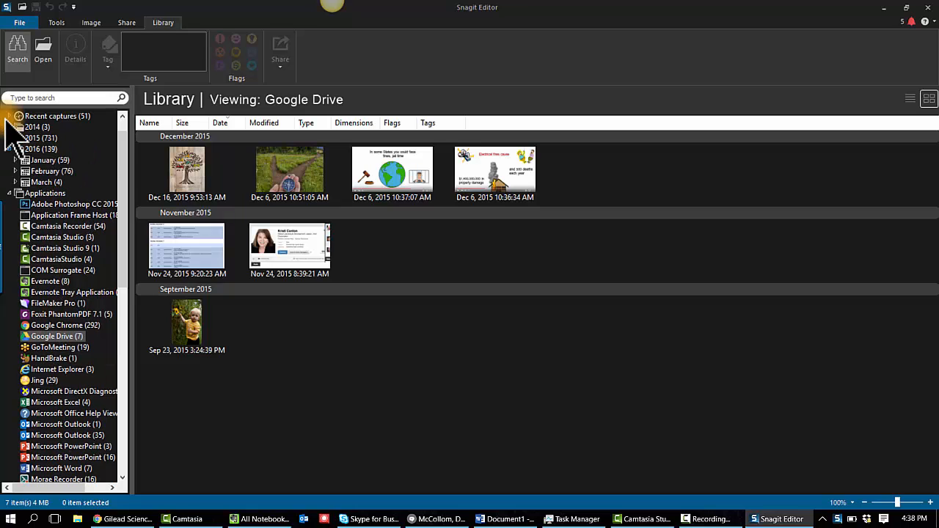
left_click(15, 170)
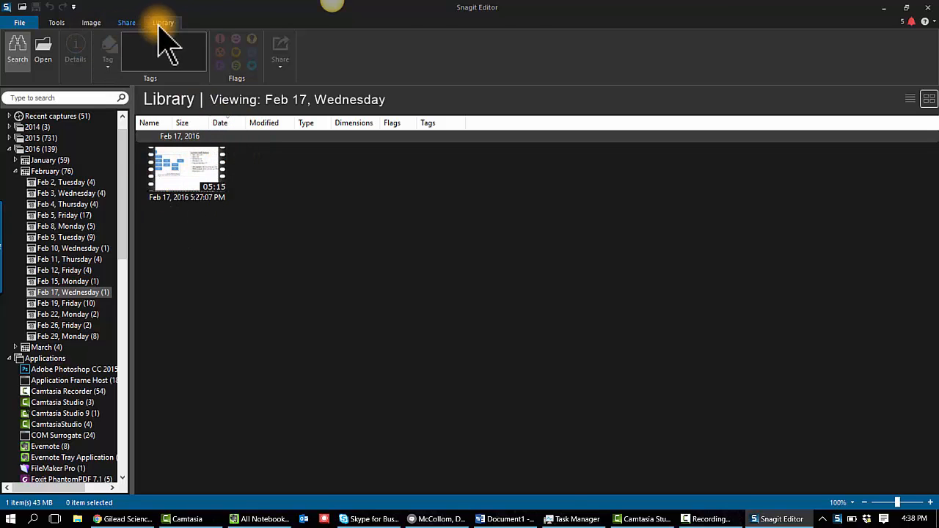
key("alt+Tab")
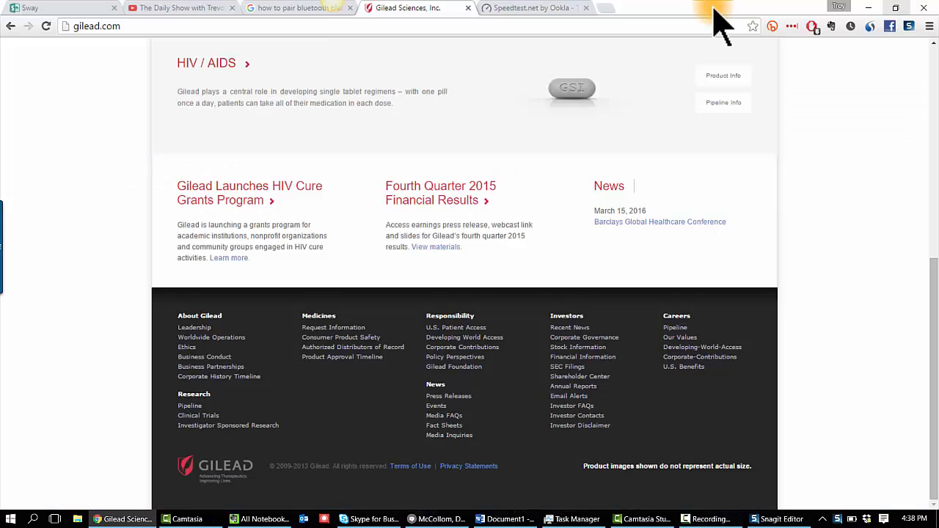
mouse_move(3, 238)
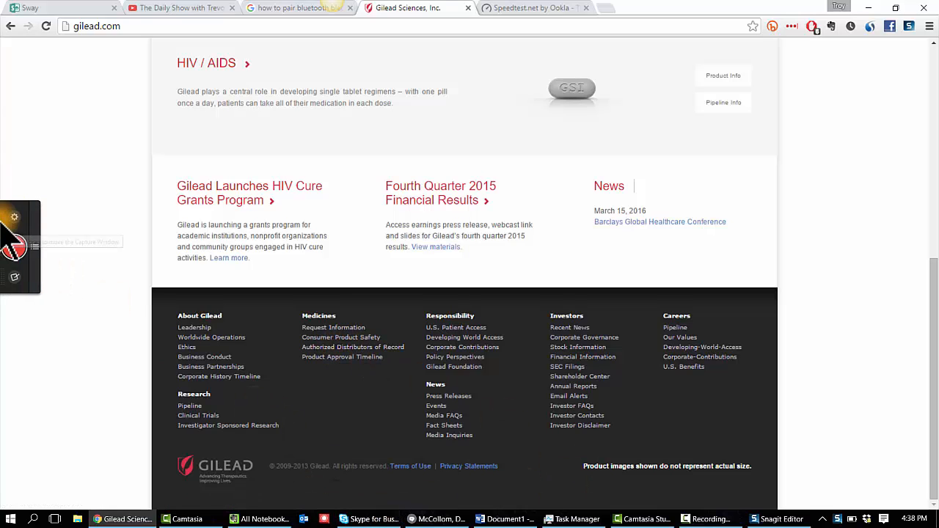
left_click(14, 248)
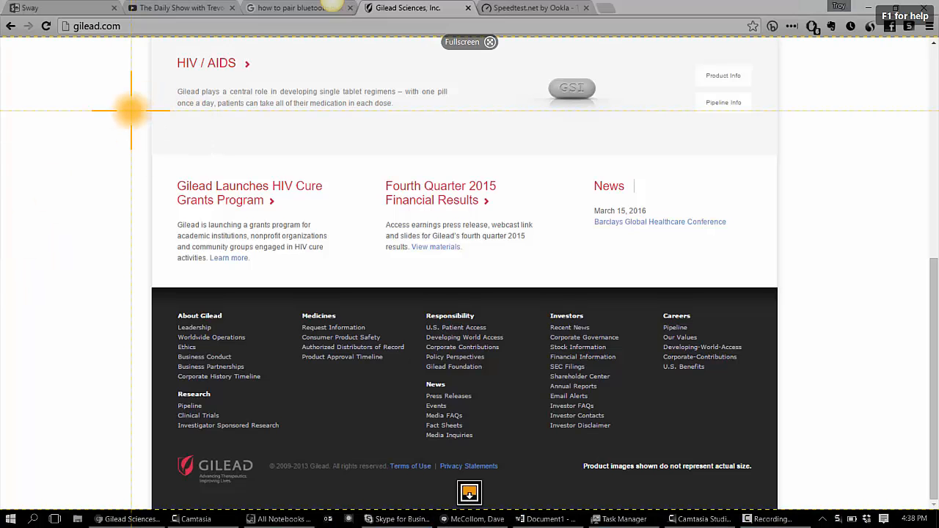
left_click_drag(130, 110, 791, 301)
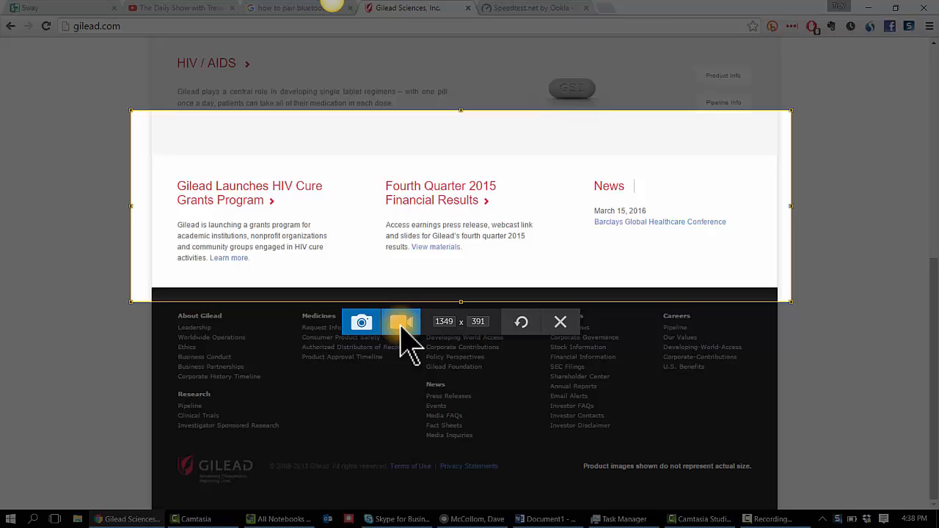
left_click(560, 322)
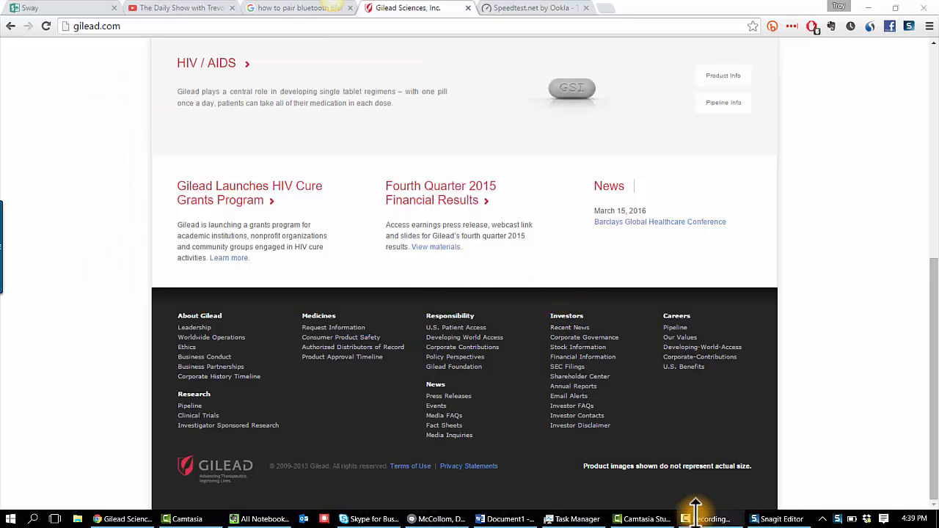
mouse_move(710, 521)
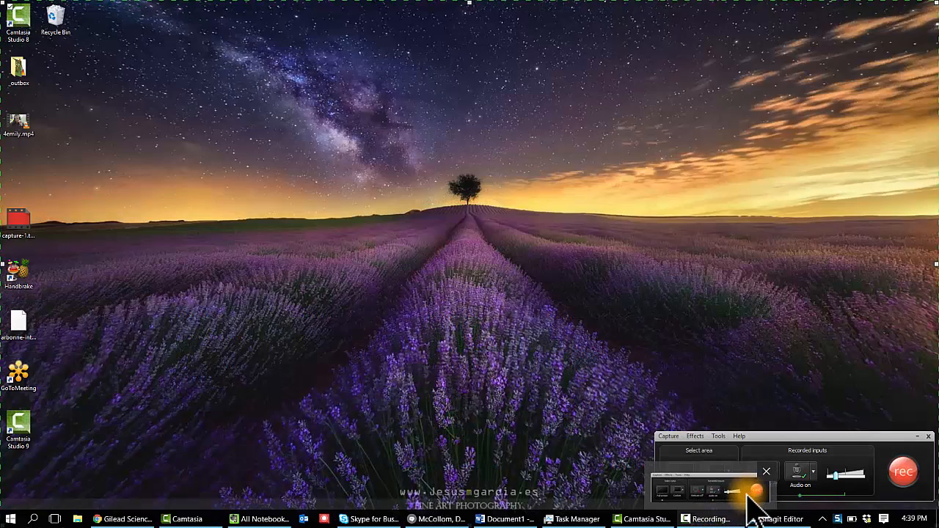
left_click(749, 493)
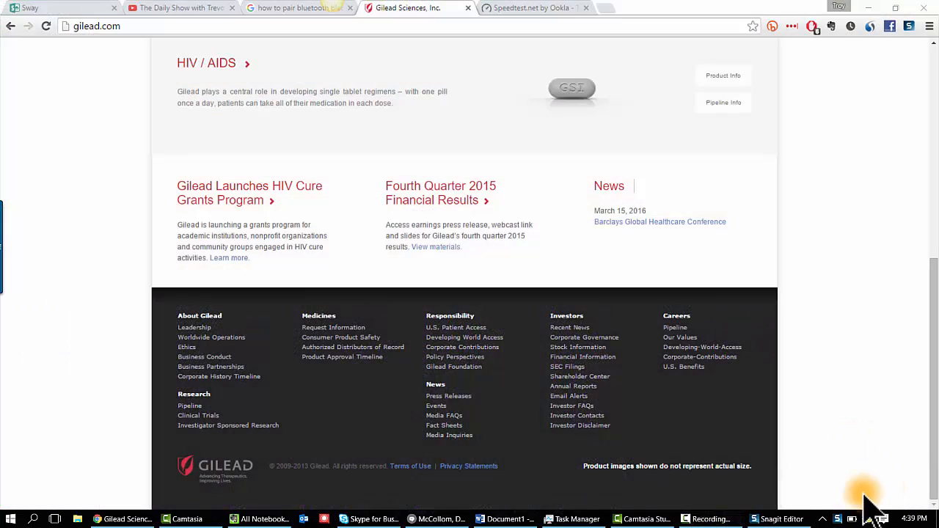